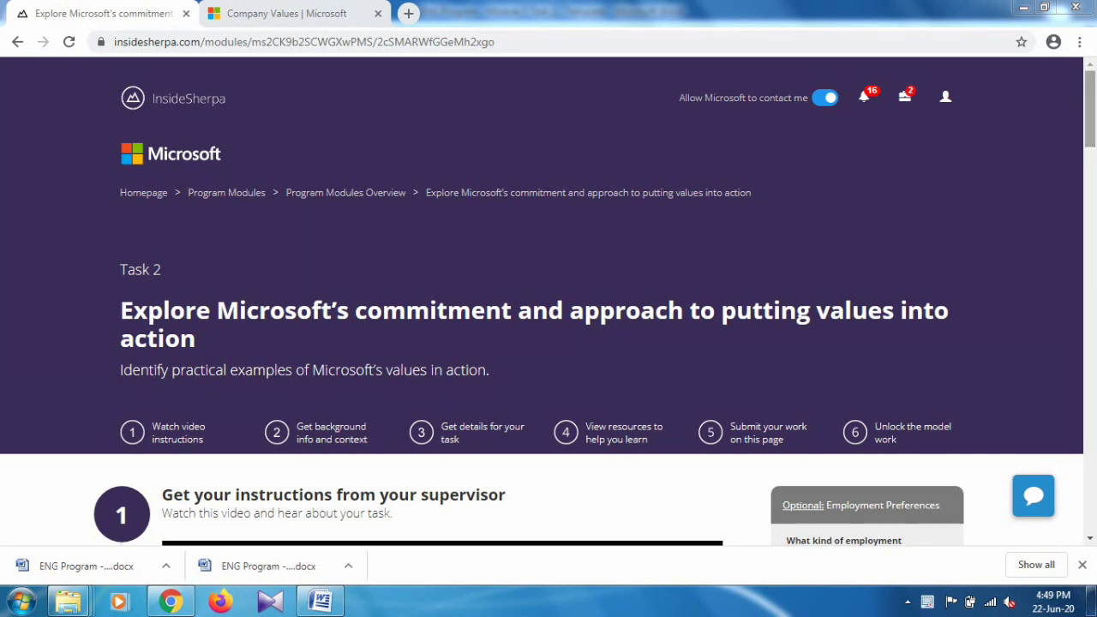
Step: Read the Task 2 background information and task instructions on the InsideSherpa page, down to the resources section
scroll(1090, 111, down, 6)
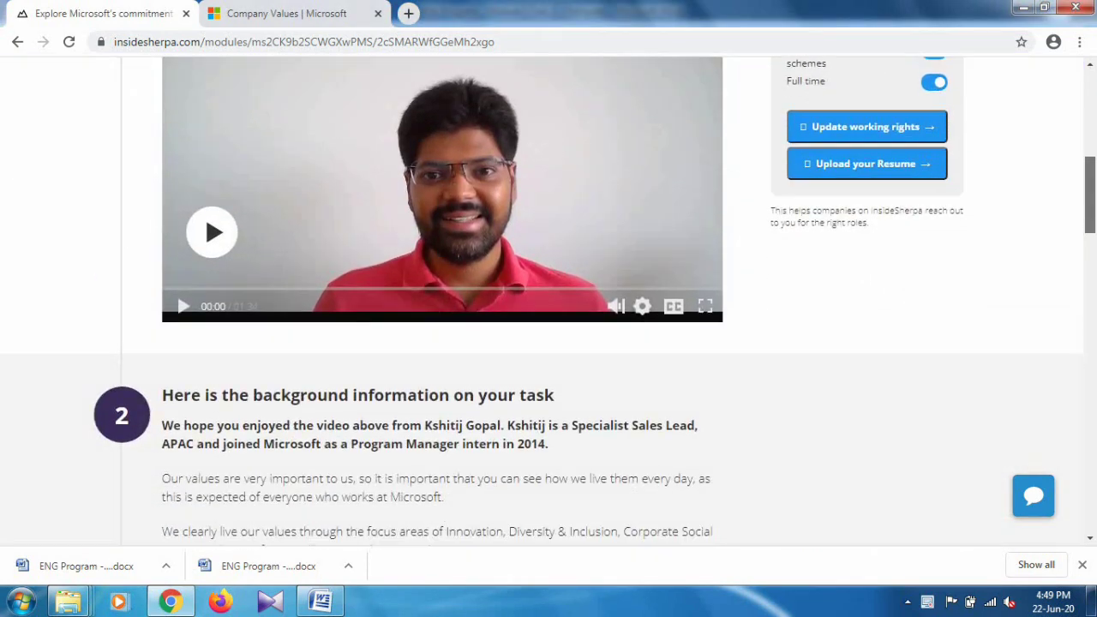
scroll(548, 301, down, 4)
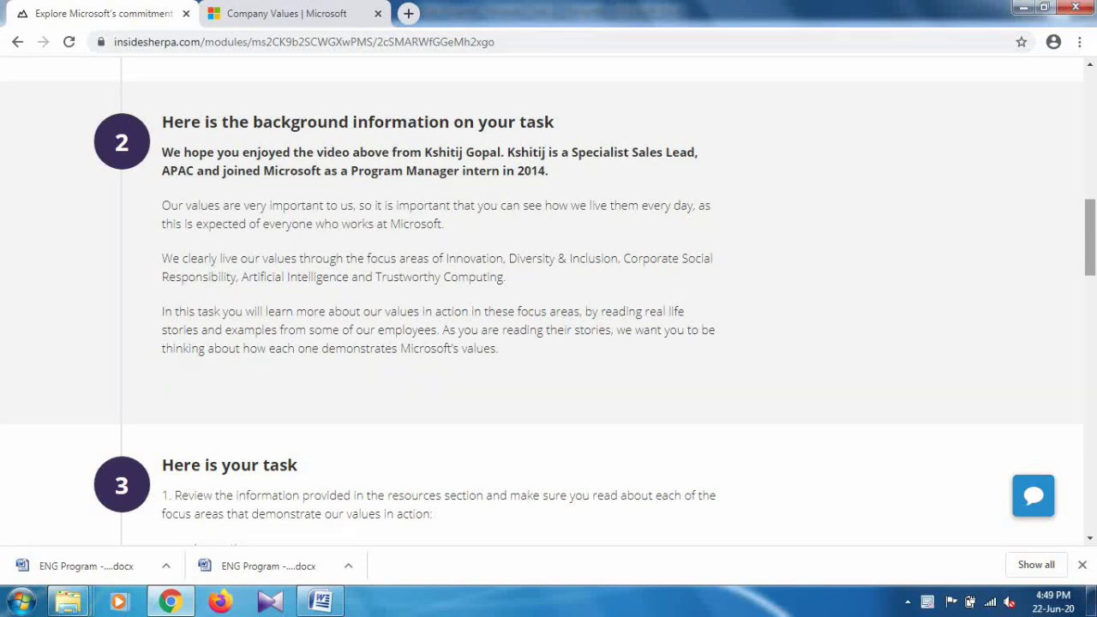
scroll(548, 300, down, 2)
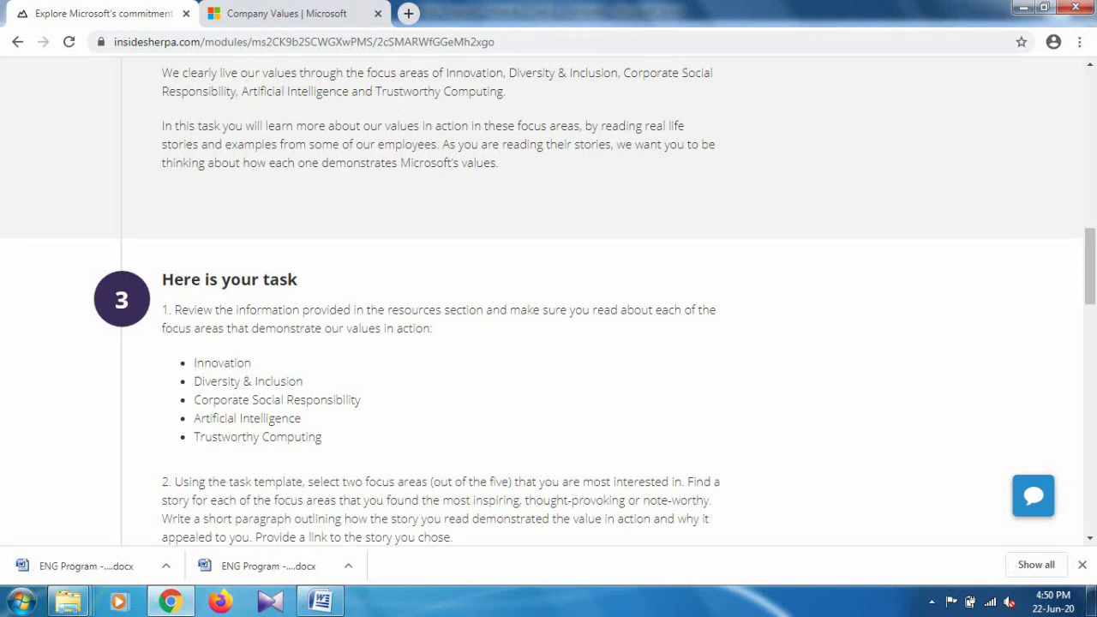
scroll(549, 323, down, 2)
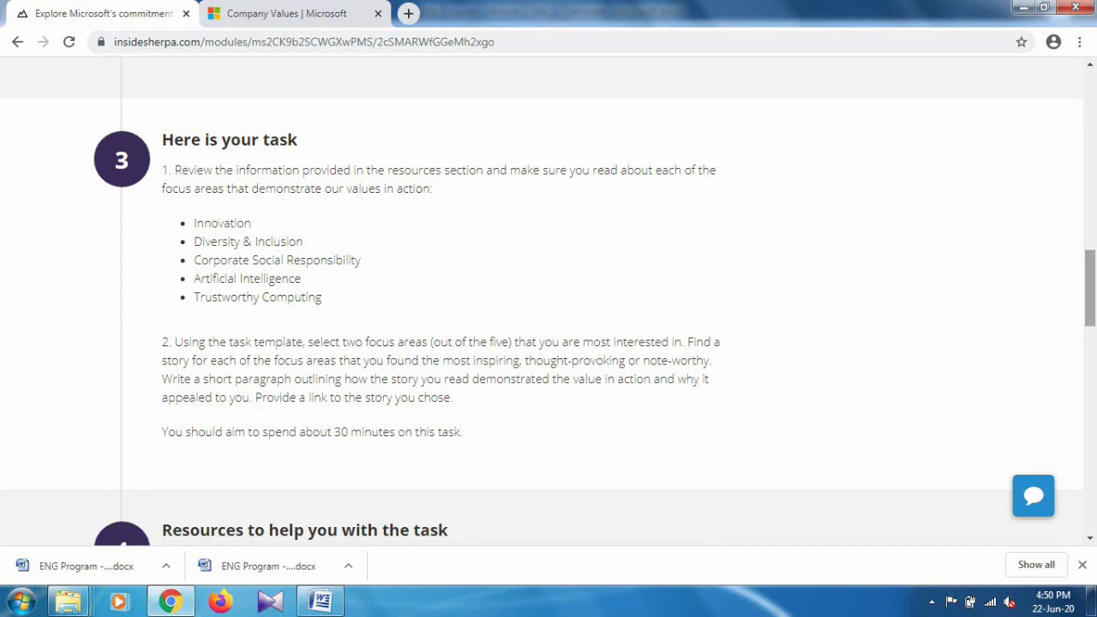
scroll(548, 300, down, 3)
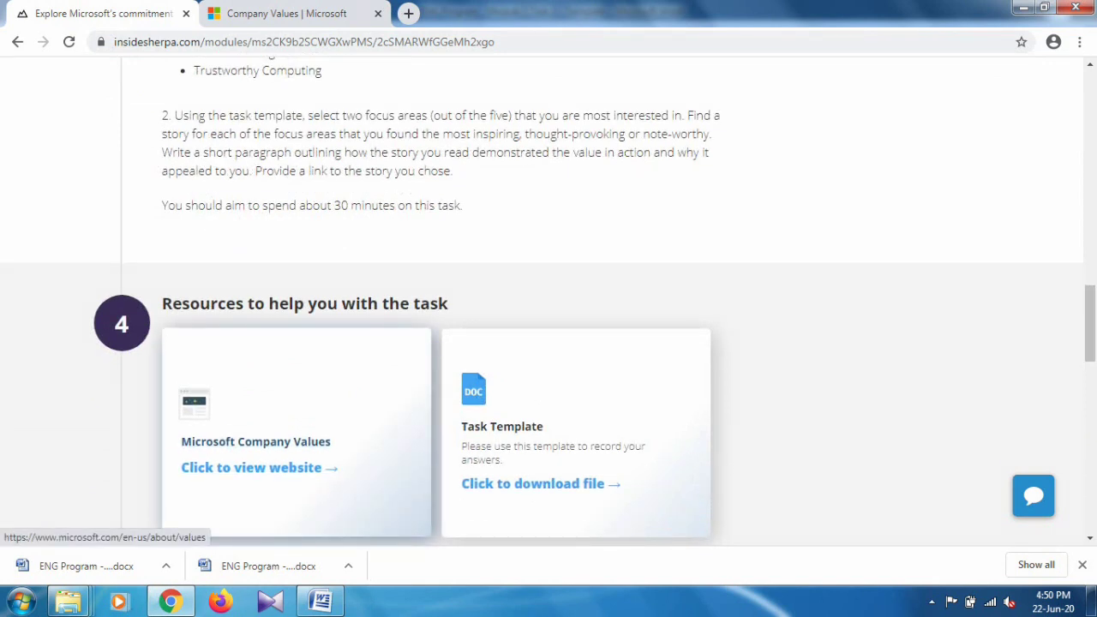
Step: Open the Microsoft Company Values website from the task resources and review the focus areas under Our values in action
click(258, 467)
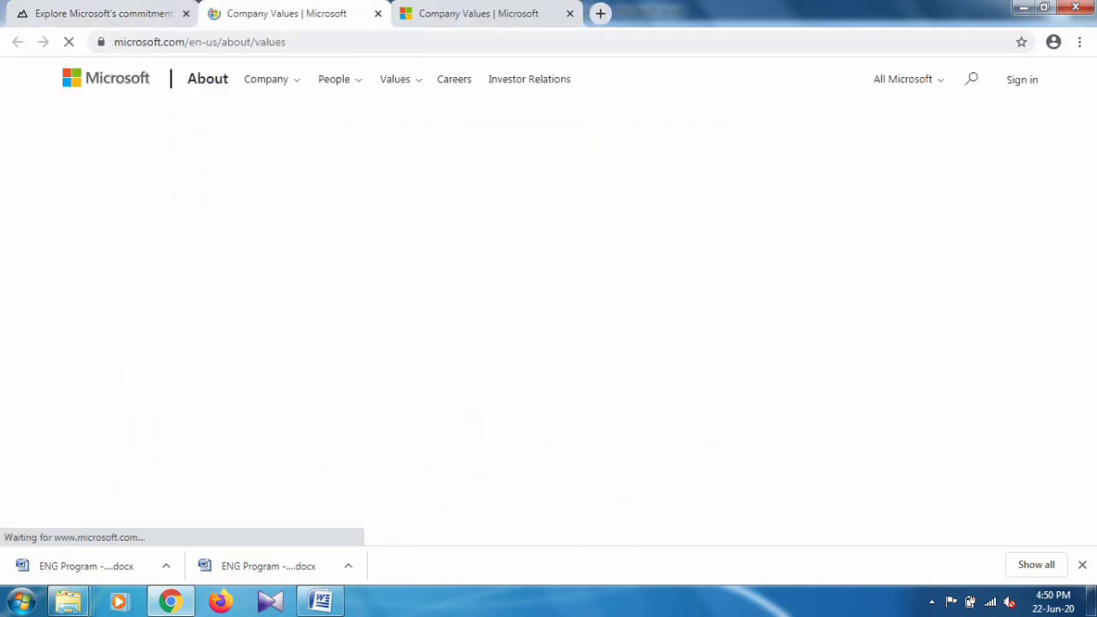
key(ctrl+w)
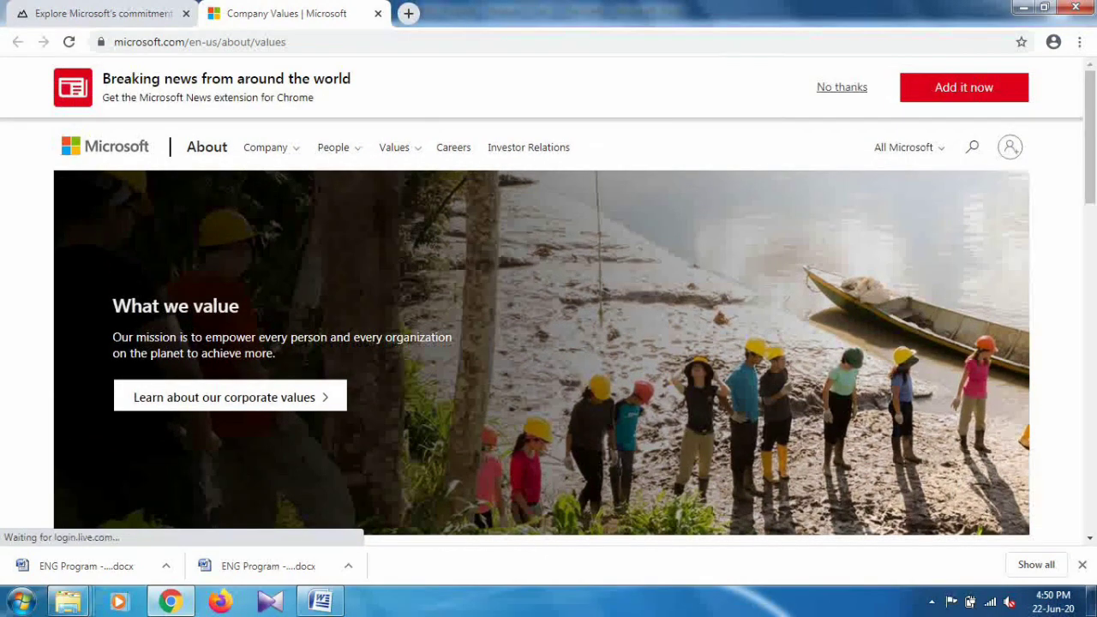
scroll(548, 300, down, 3)
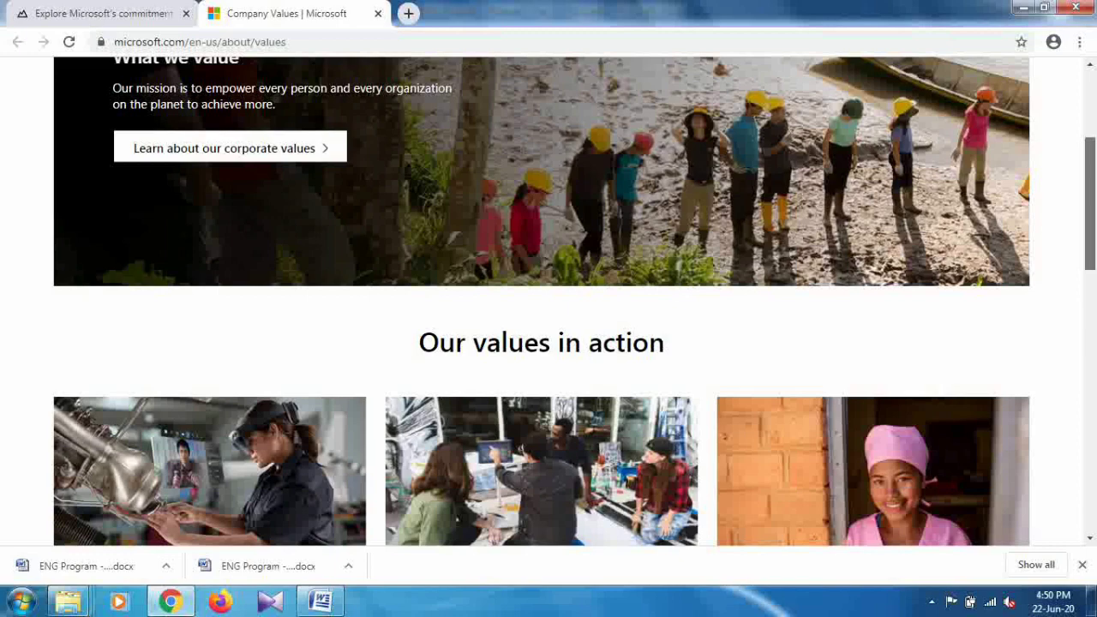
scroll(548, 300, down, 3)
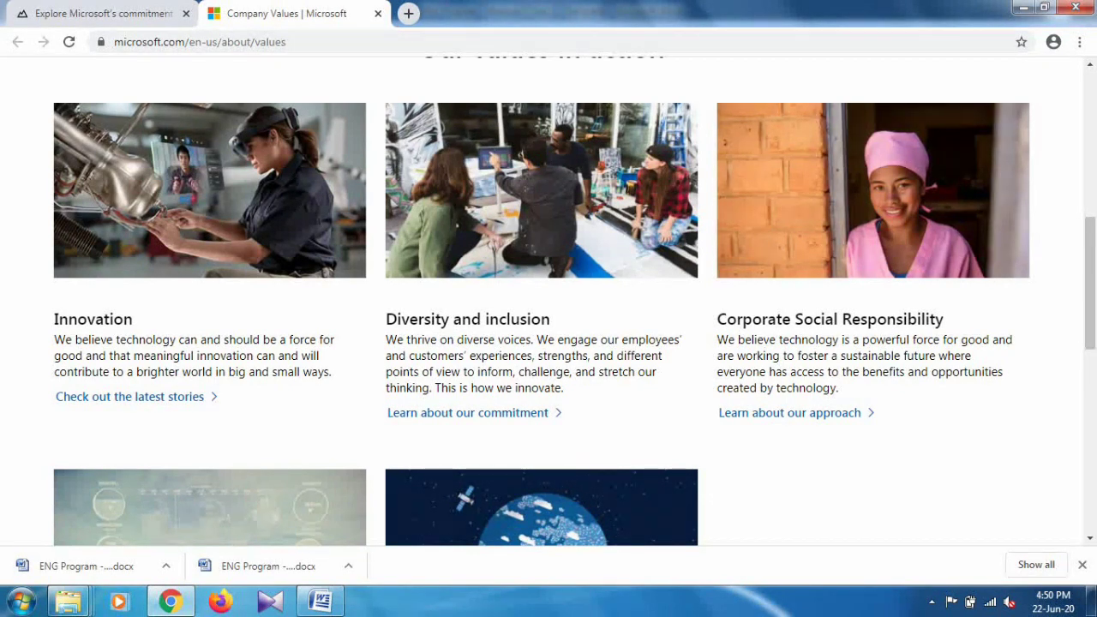
scroll(549, 300, down, 2)
scroll(549, 428, down, 1)
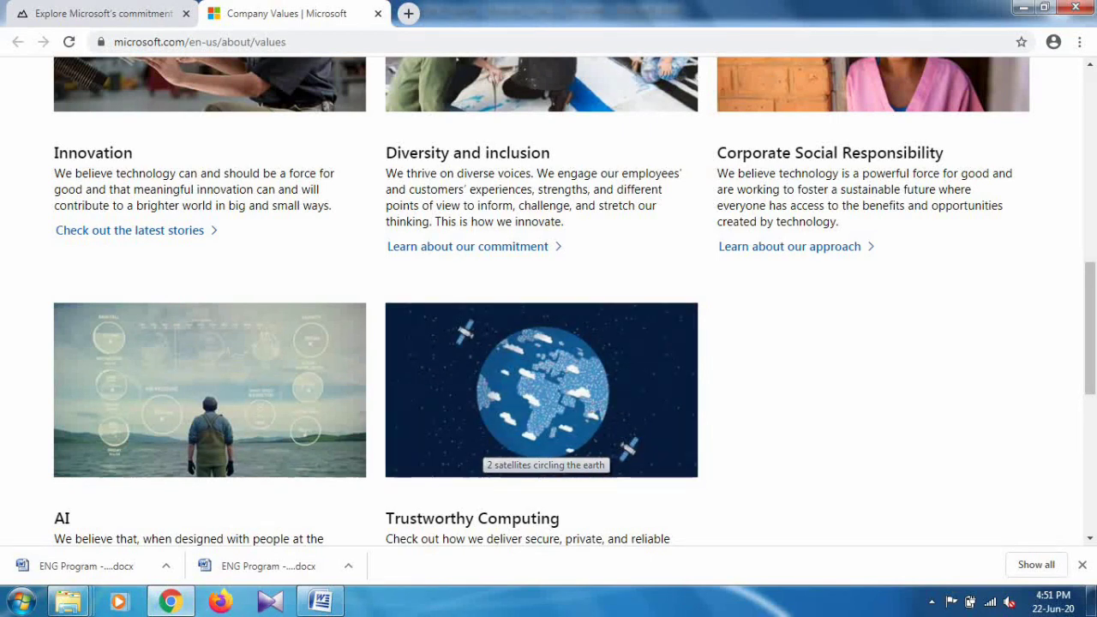
Step: Check the focus-area list in the Word task template, then return to the task's resources section in Chrome
click(320, 601)
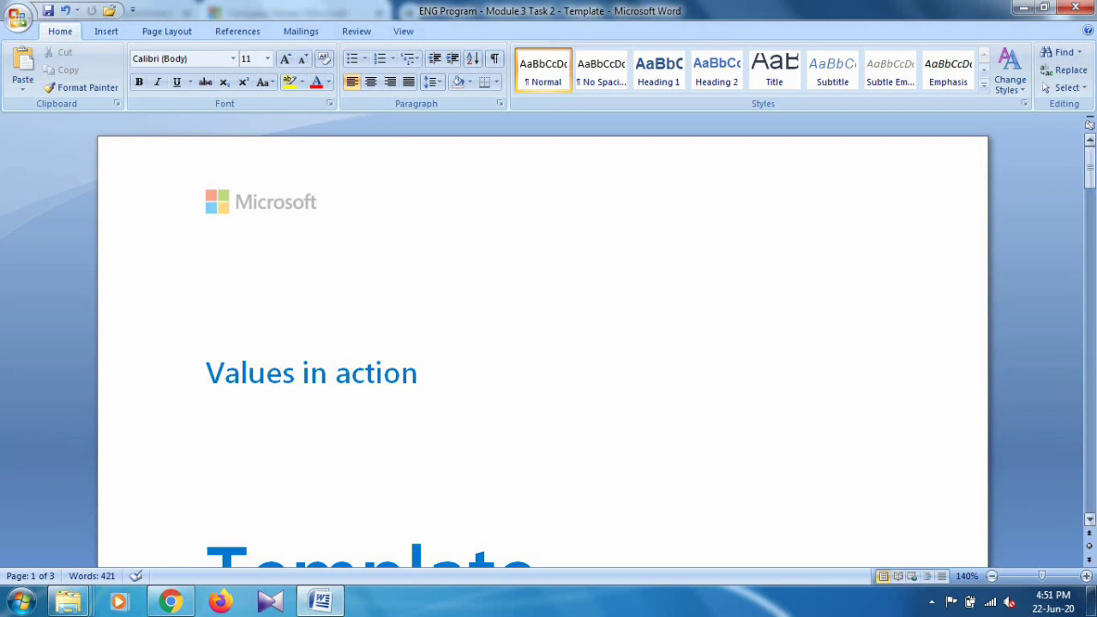
drag(1089, 168, 1089, 221)
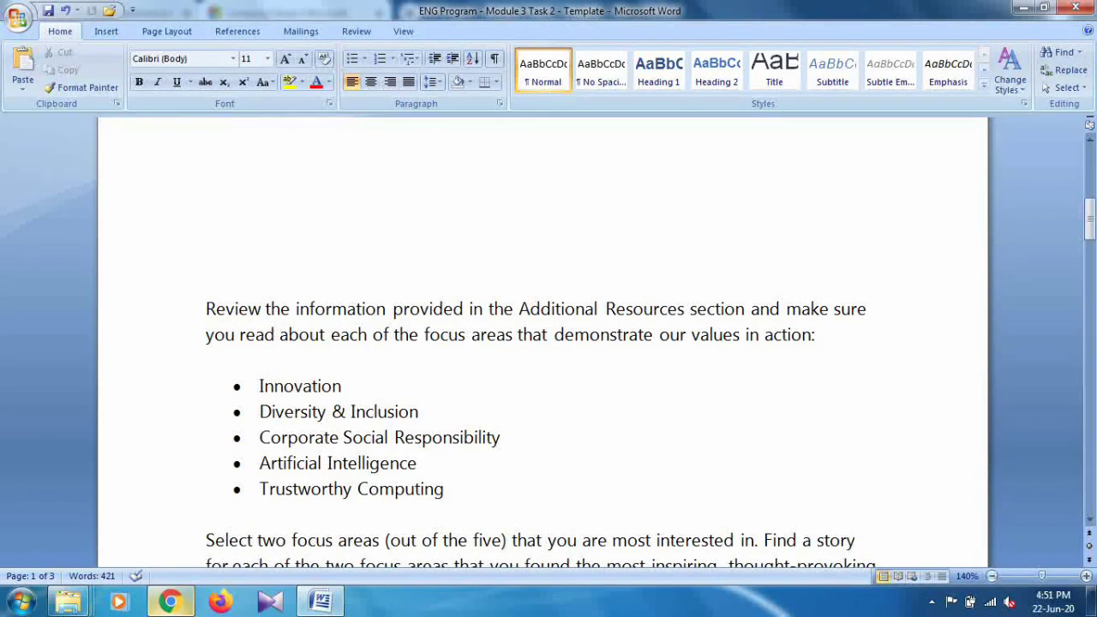
click(171, 601)
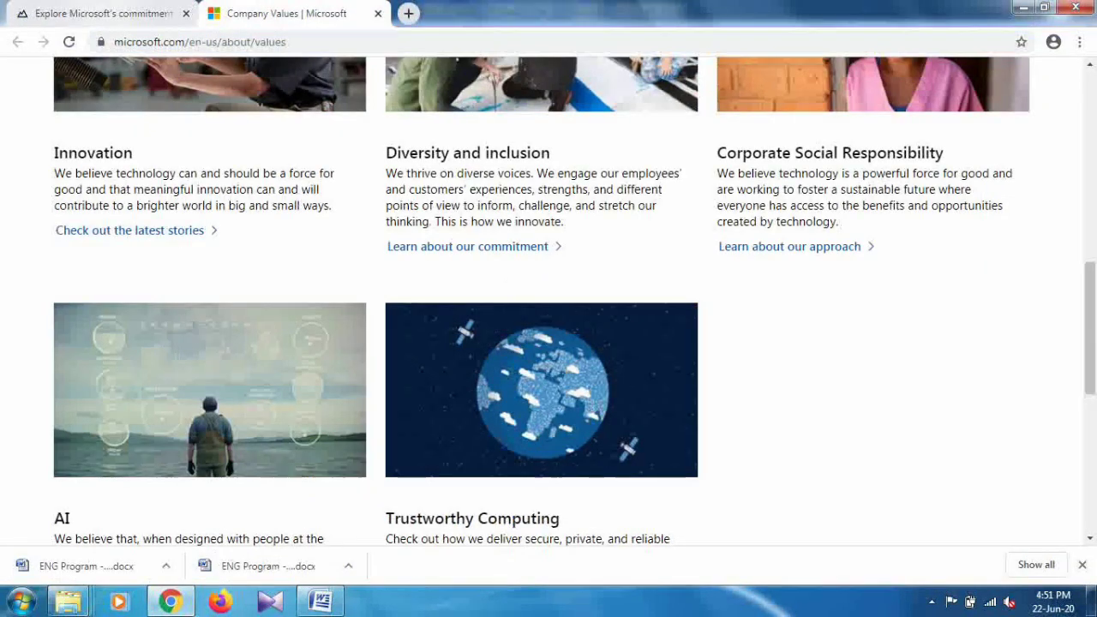
key(ctrl+Tab)
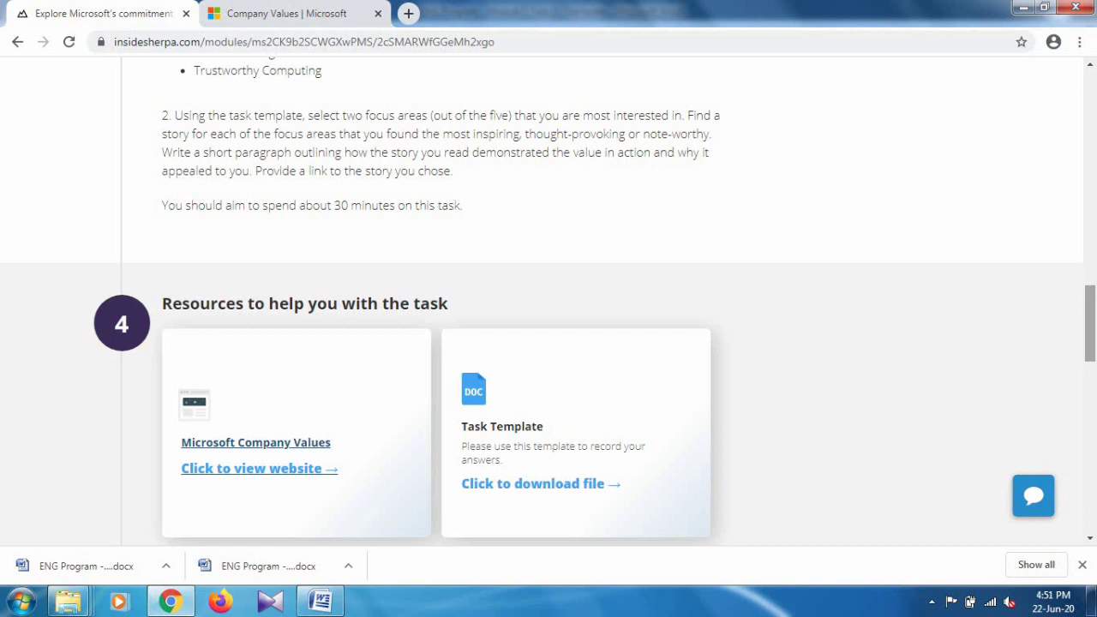
scroll(549, 300, down, 1)
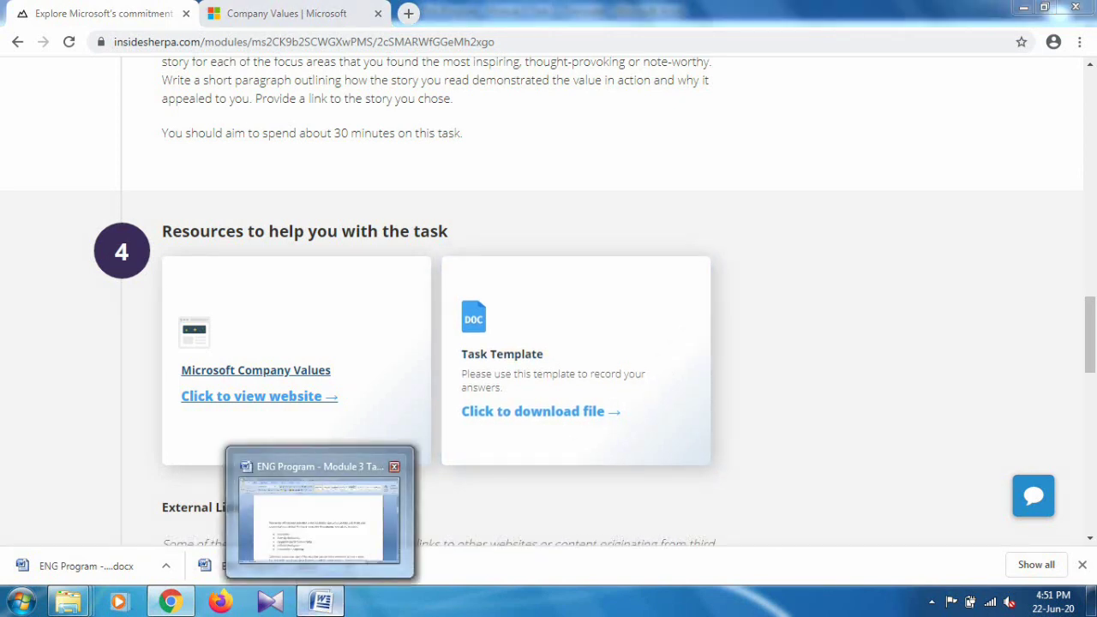
Step: Switch to Word and read the template's instructions, continuing to the Innovation and Diversity & Inclusion sections
click(323, 603)
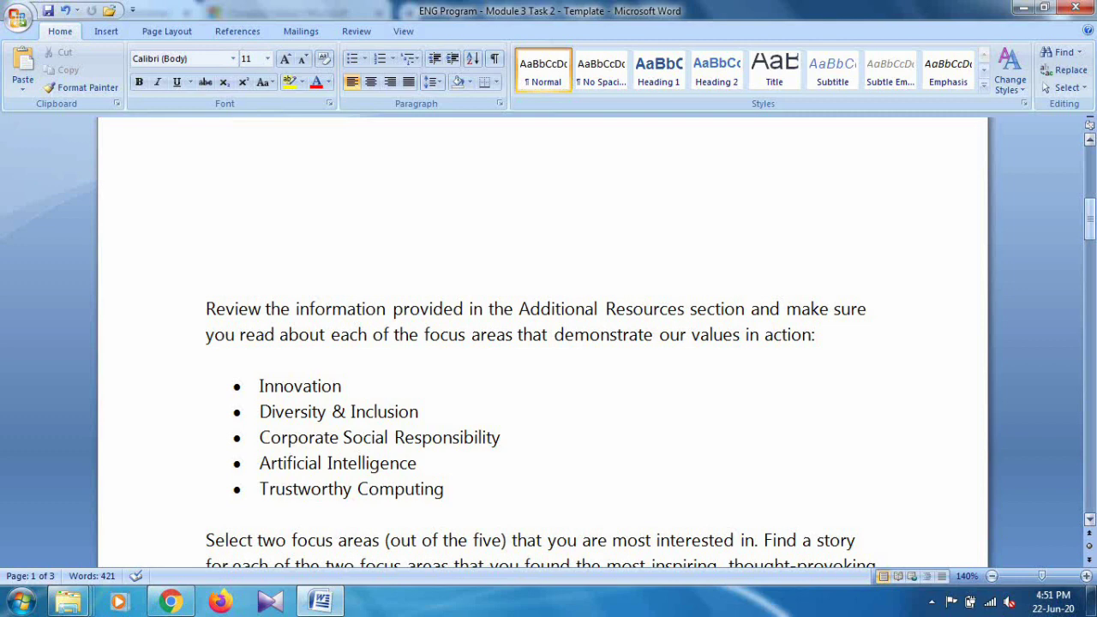
mouse_move(1090, 219)
mouse_down()
mouse_move(1089, 195)
mouse_move(1089, 239)
mouse_up()
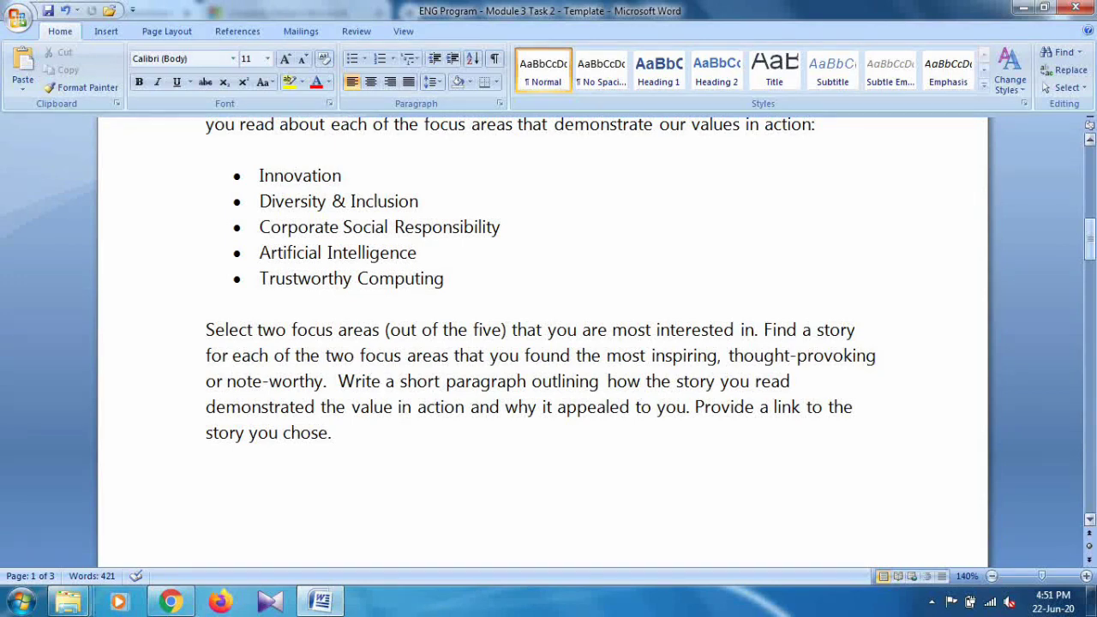
drag(1090, 239, 1090, 304)
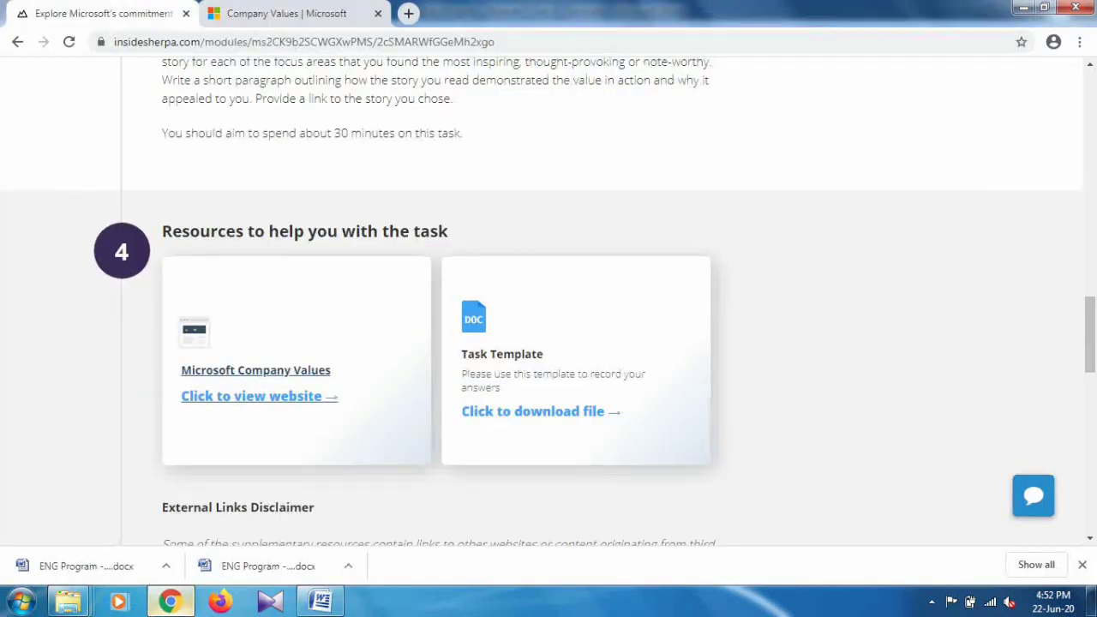
Step: Switch to Chrome, open the AI focus area from the Company Values page, and point out the opened page's web address
click(171, 602)
key(ctrl+Tab)
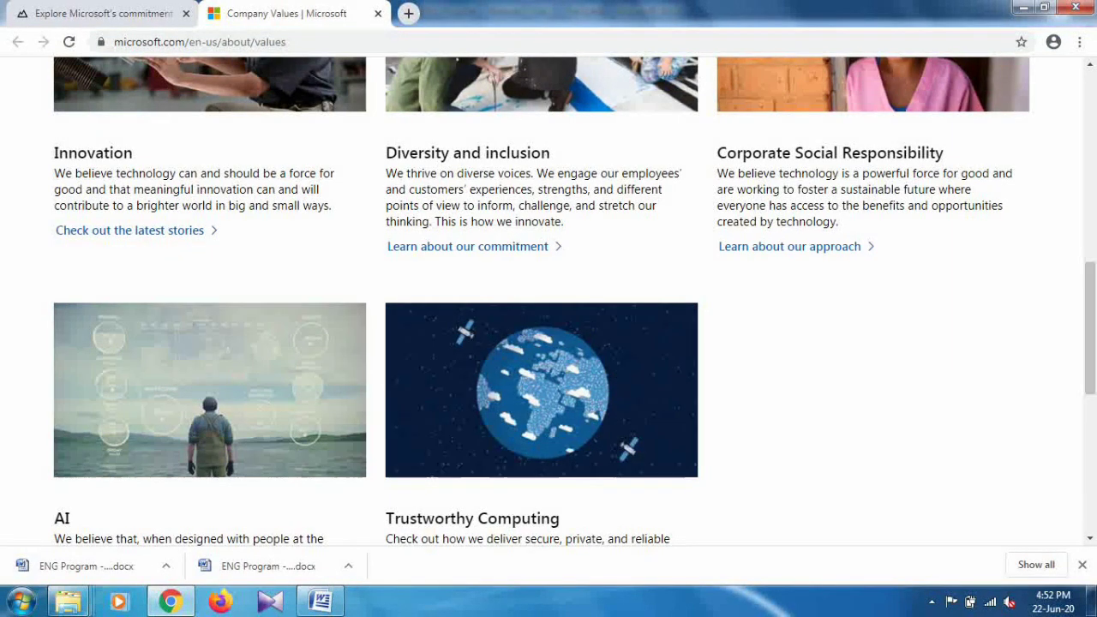
click(187, 390)
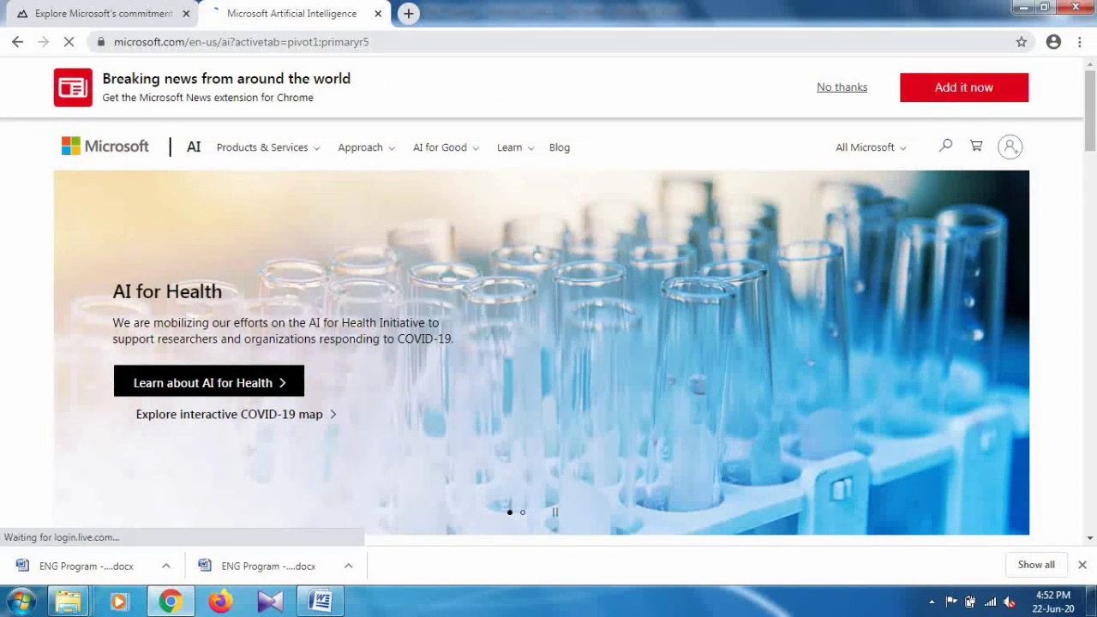
double_click(409, 42)
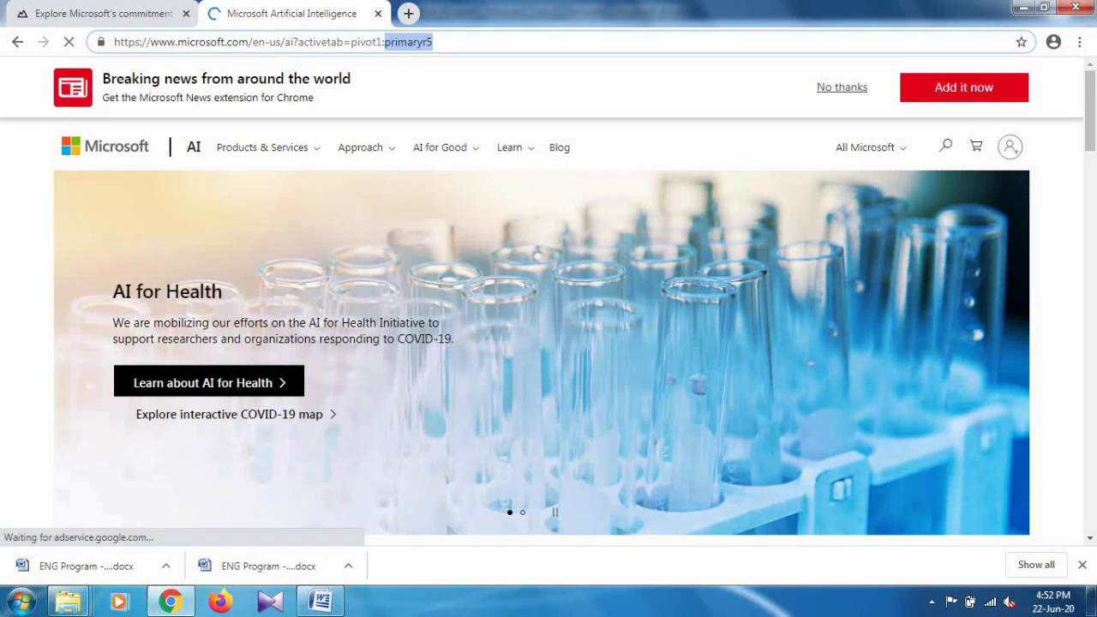
click(409, 42)
double_click(431, 41)
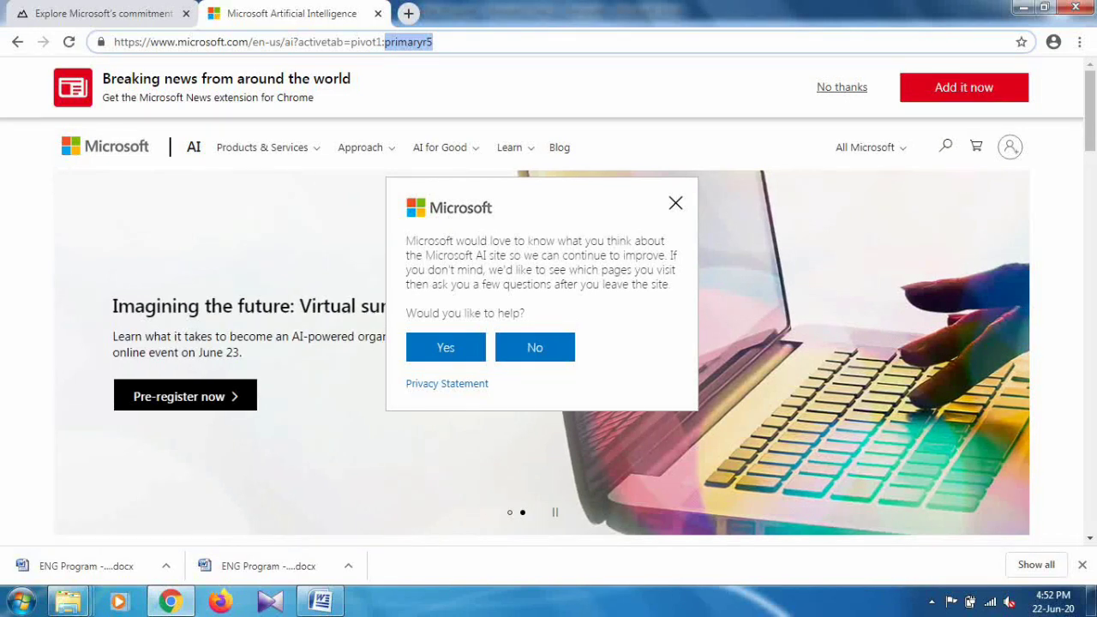
key(Tab)
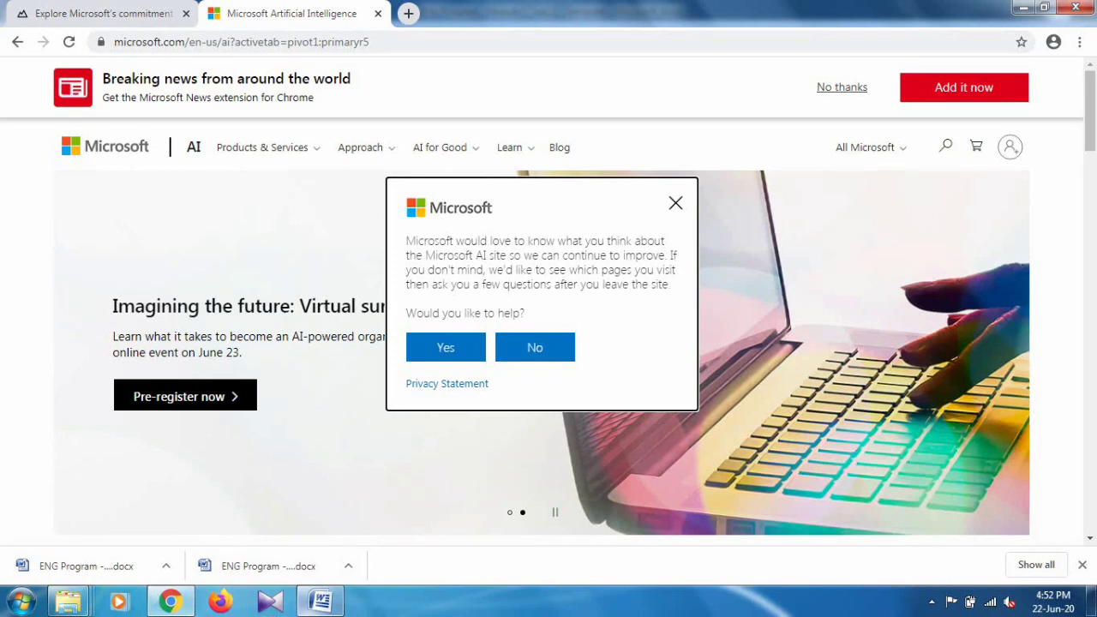
Step: Switch to Word and review the Corporate Social Responsibility story link and paragraph, briefly checking the AI page in Chrome
click(321, 603)
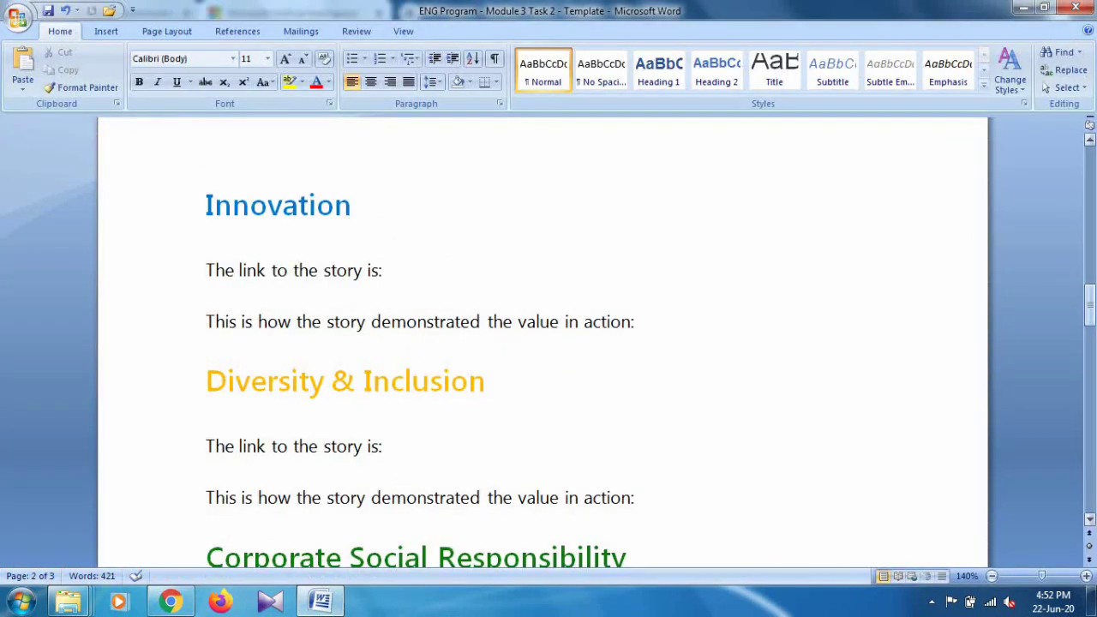
drag(1089, 305, 1090, 340)
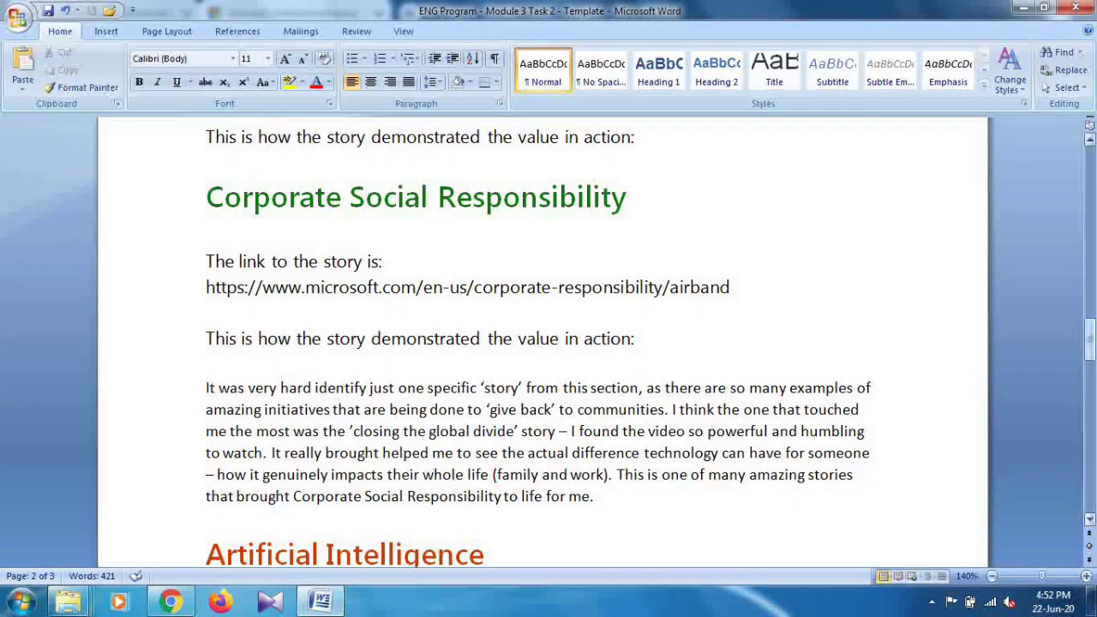
drag(1090, 341, 1089, 336)
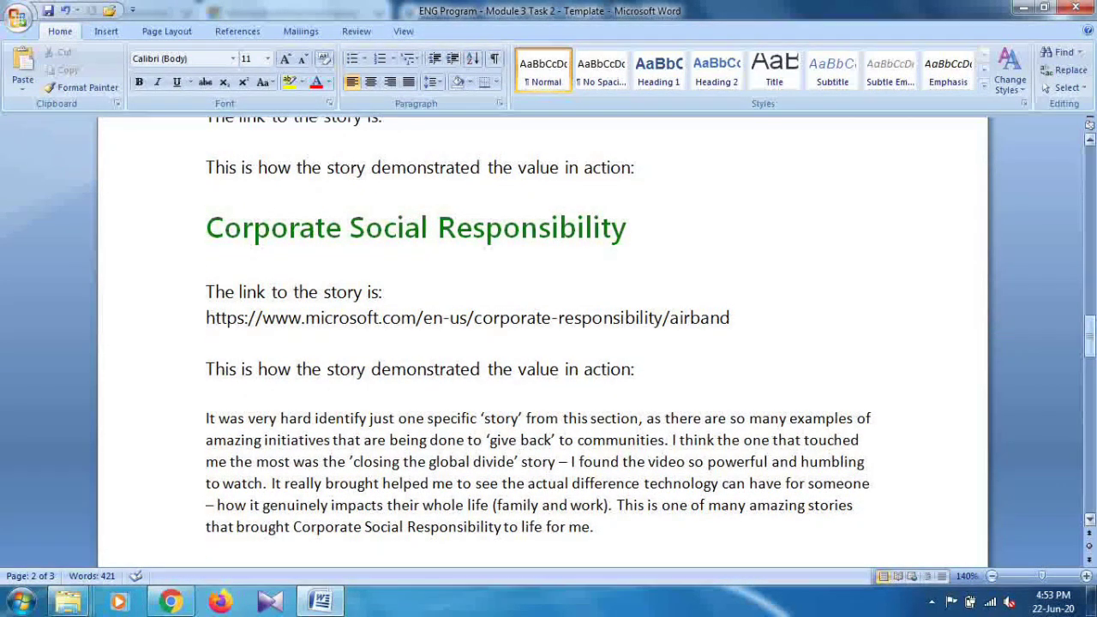
drag(1089, 335, 1089, 343)
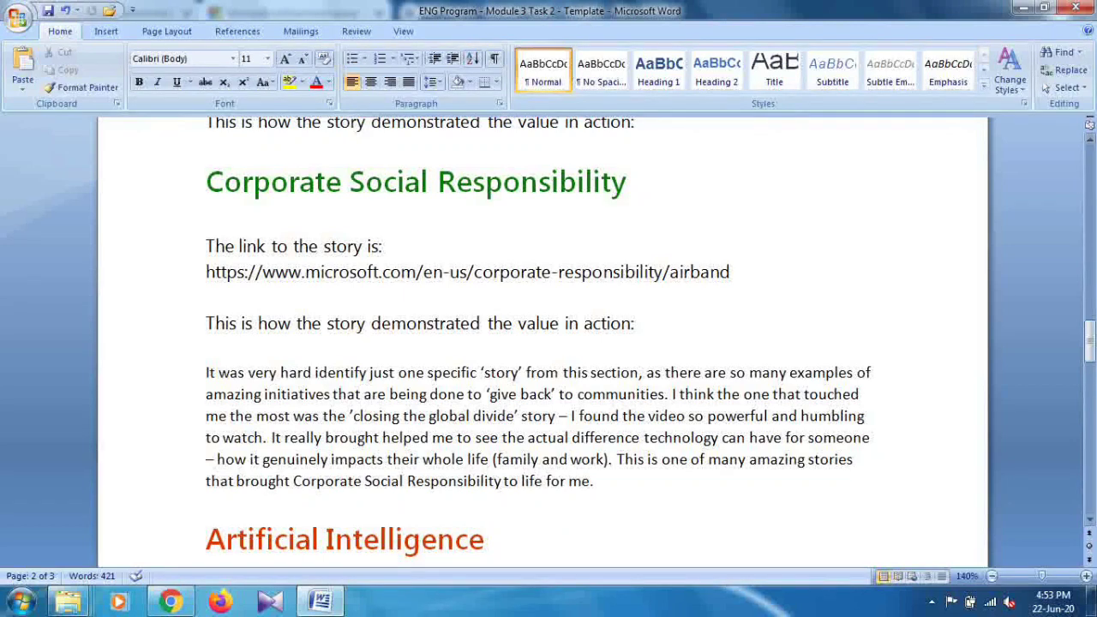
click(171, 602)
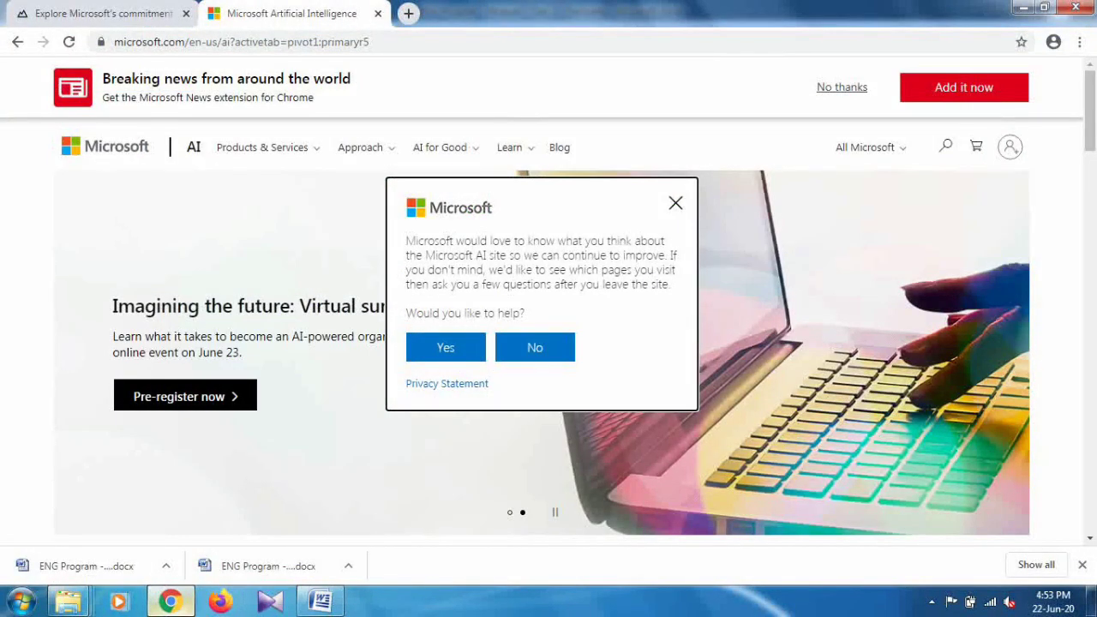
click(320, 602)
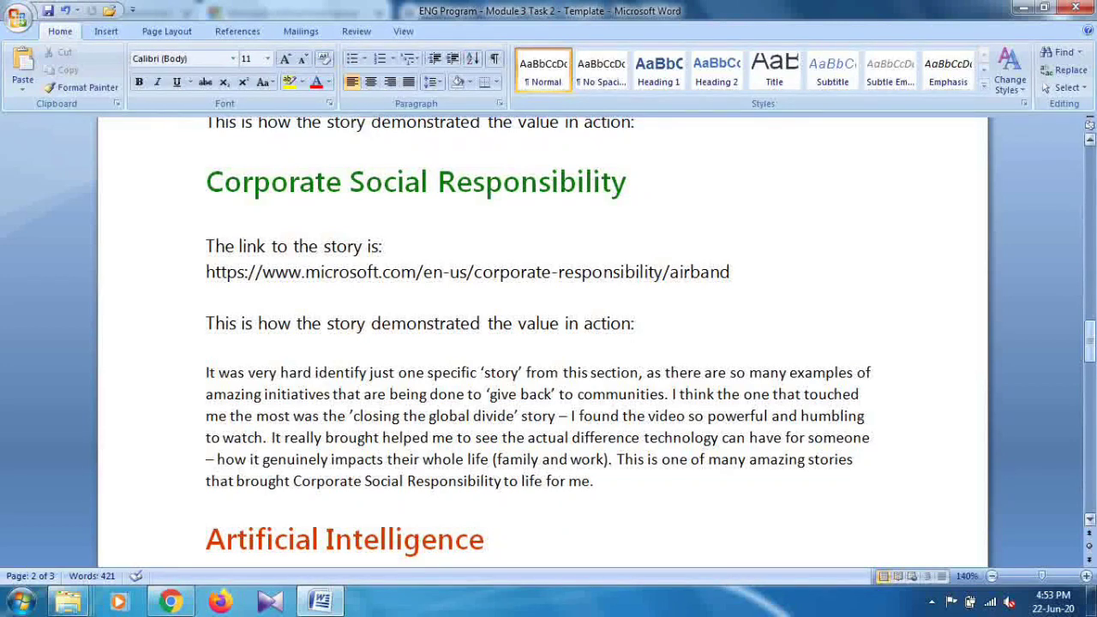
Step: Review the Artificial Intelligence story link and paragraph in the template, then go back to the Corporate Social Responsibility section
scroll(549, 343, down, 6)
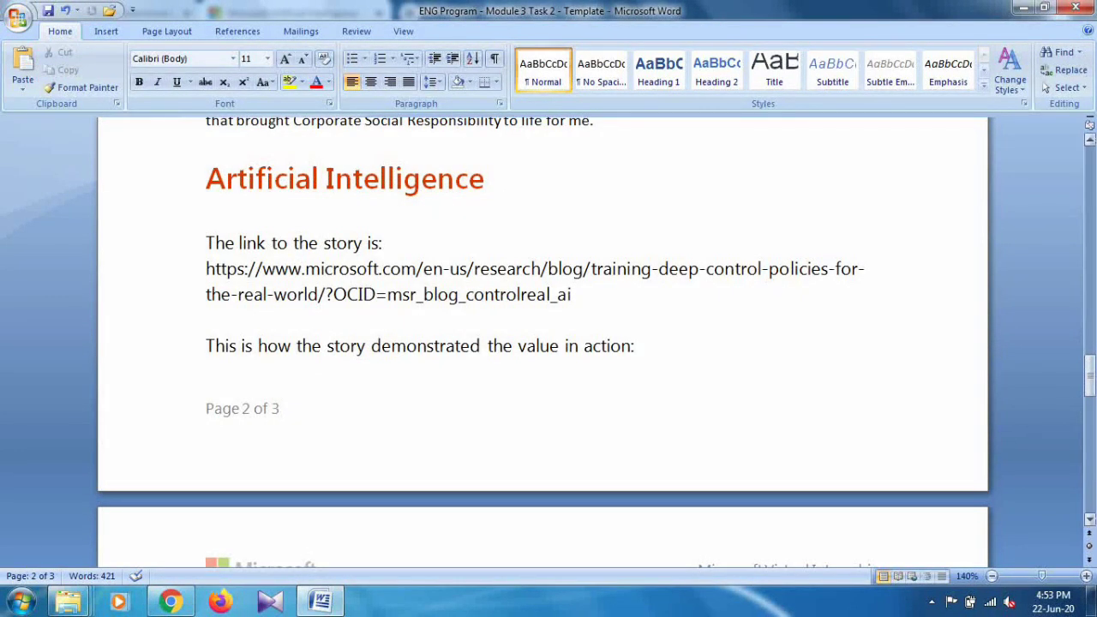
drag(1089, 376, 1090, 415)
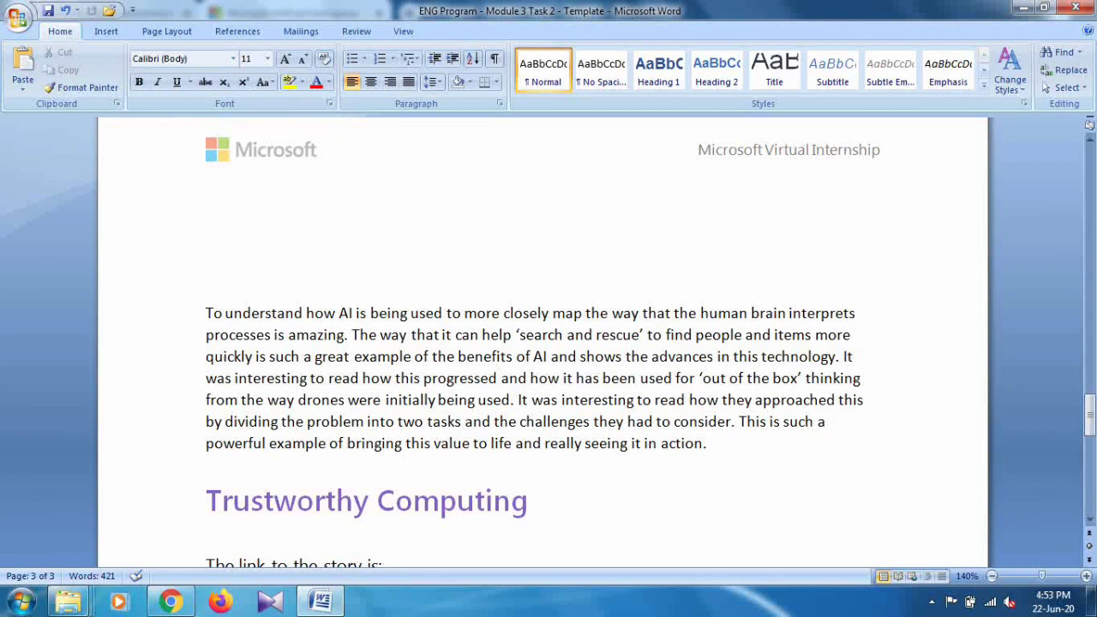
click(864, 378)
drag(1090, 416, 1088, 379)
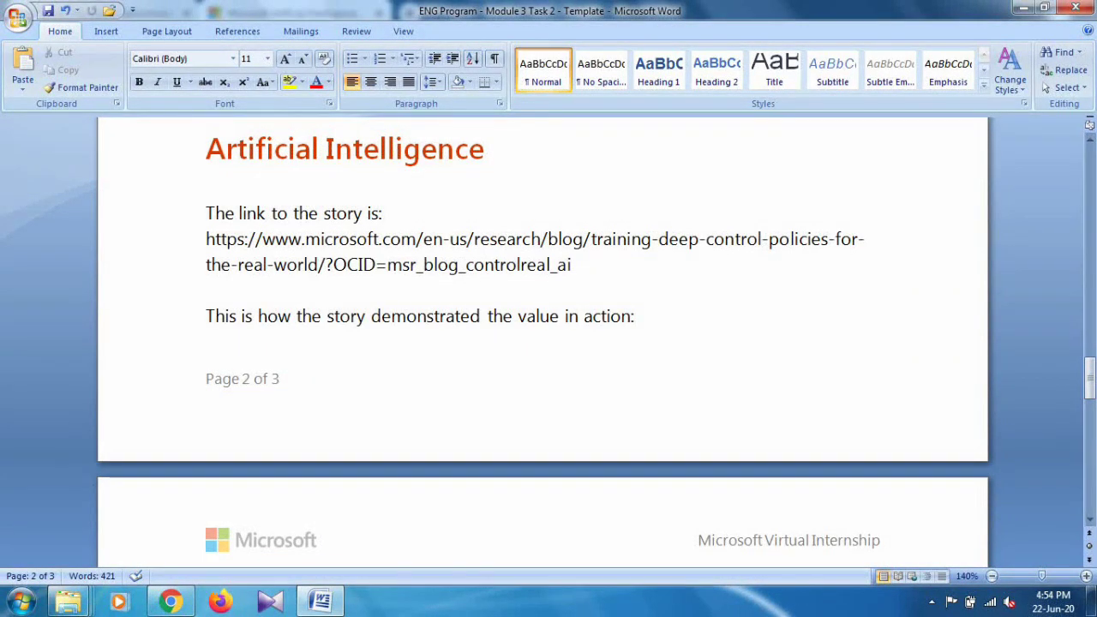
drag(1089, 379, 1088, 406)
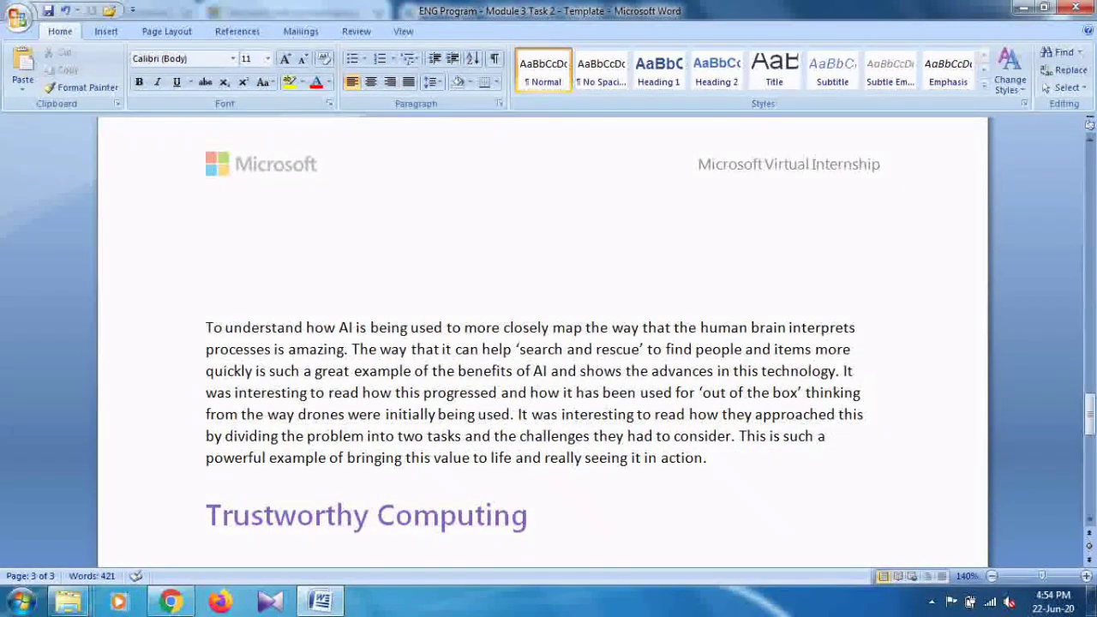
drag(1089, 407, 1089, 343)
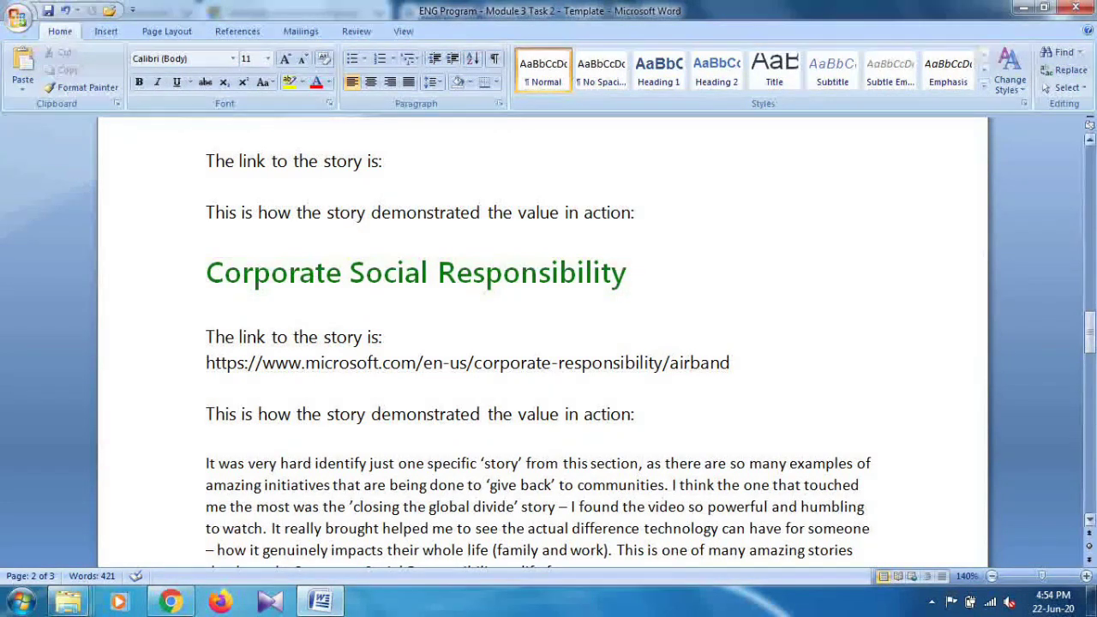
drag(1090, 332, 1089, 335)
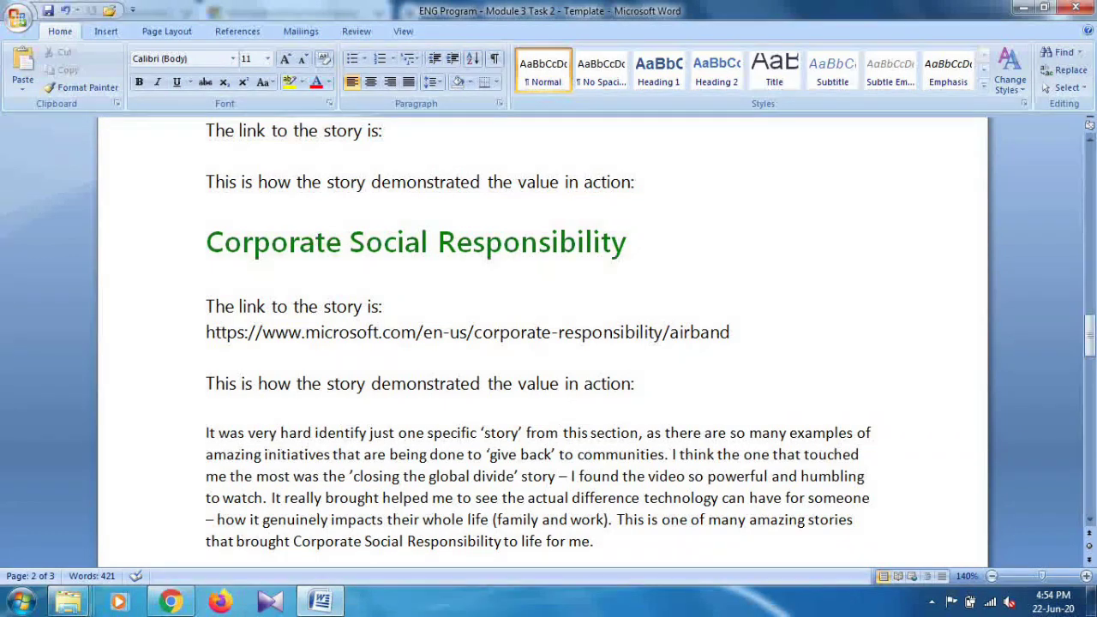
Step: Switch to Chrome and open the work submission page from the InsideSherpa task's Submit your work section
click(170, 602)
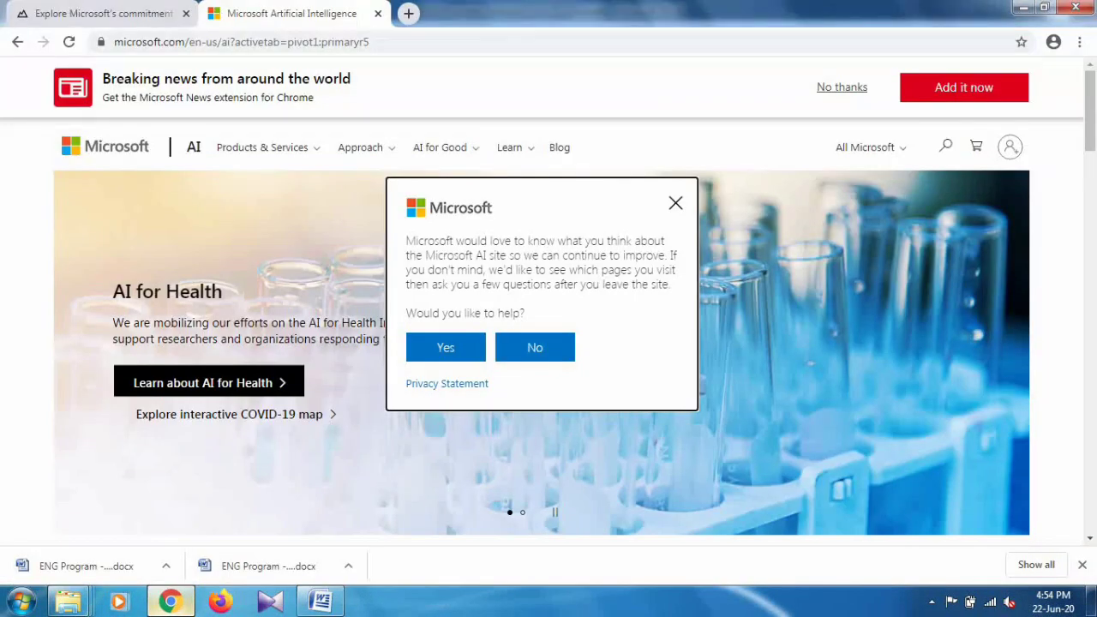
click(102, 12)
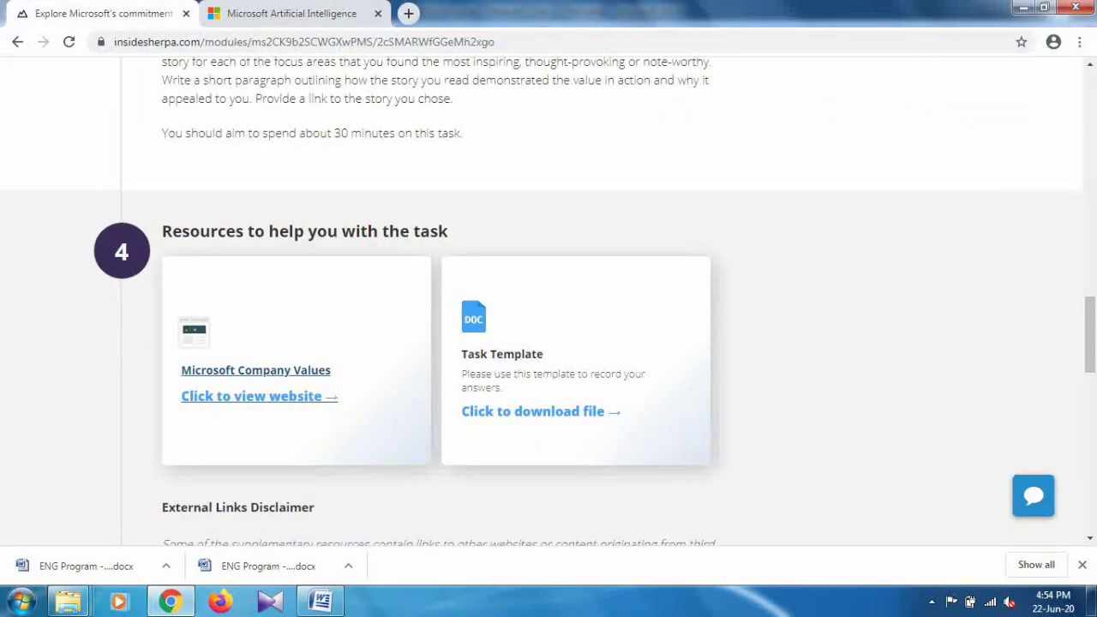
scroll(549, 300, down, 4)
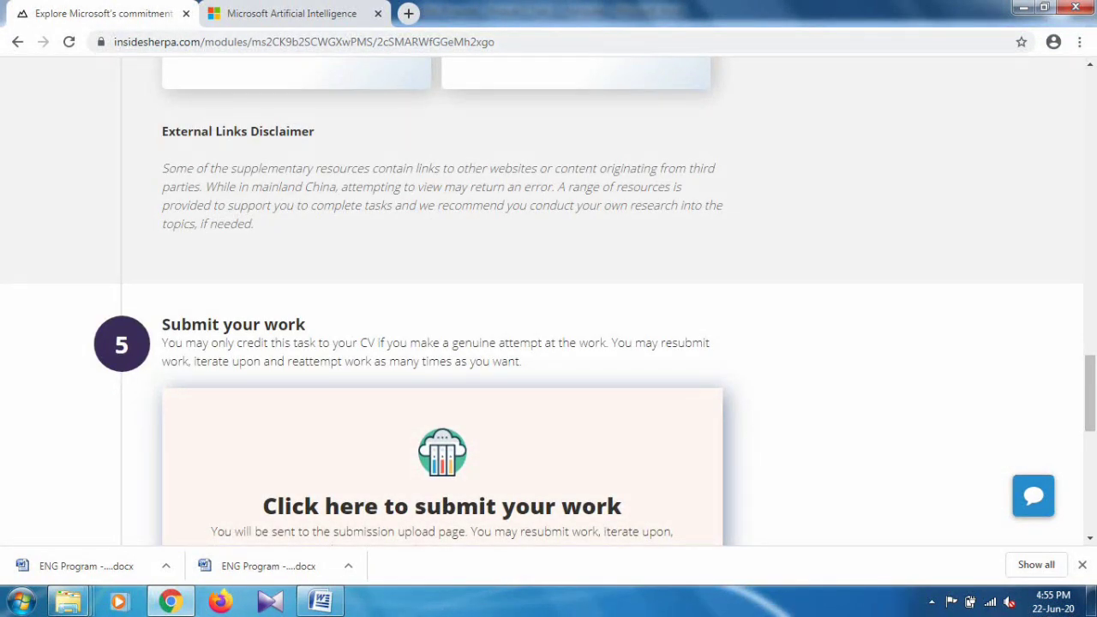
click(442, 506)
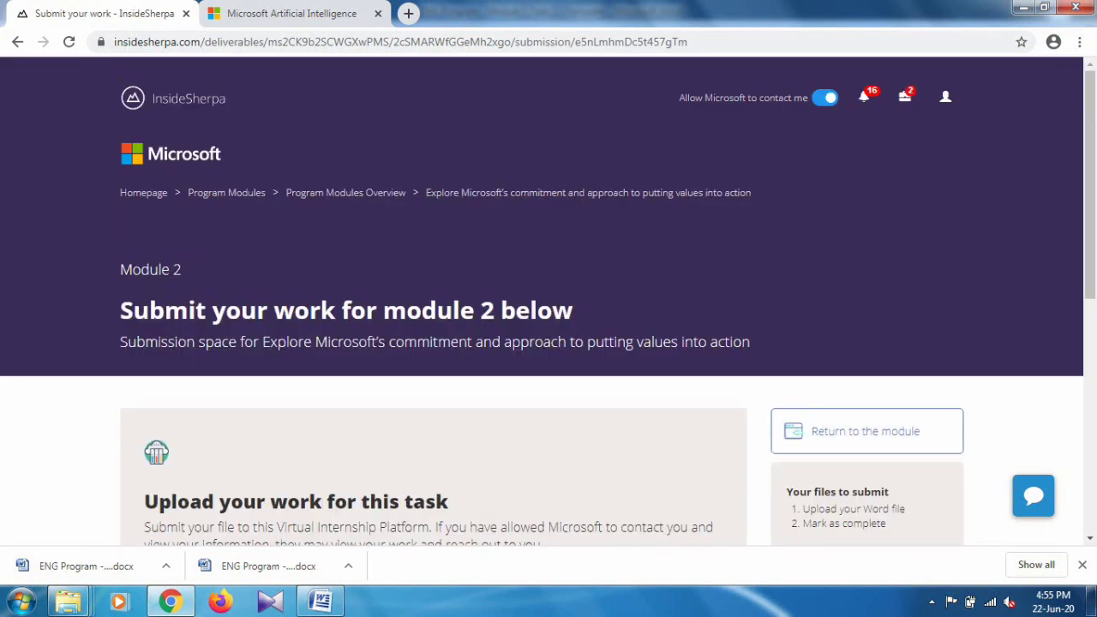
Step: Upload the Word file "ENG Program - Module 3 Task 2 - Template" from the Desktop as the Values in Action submission
scroll(548, 300, down, 1)
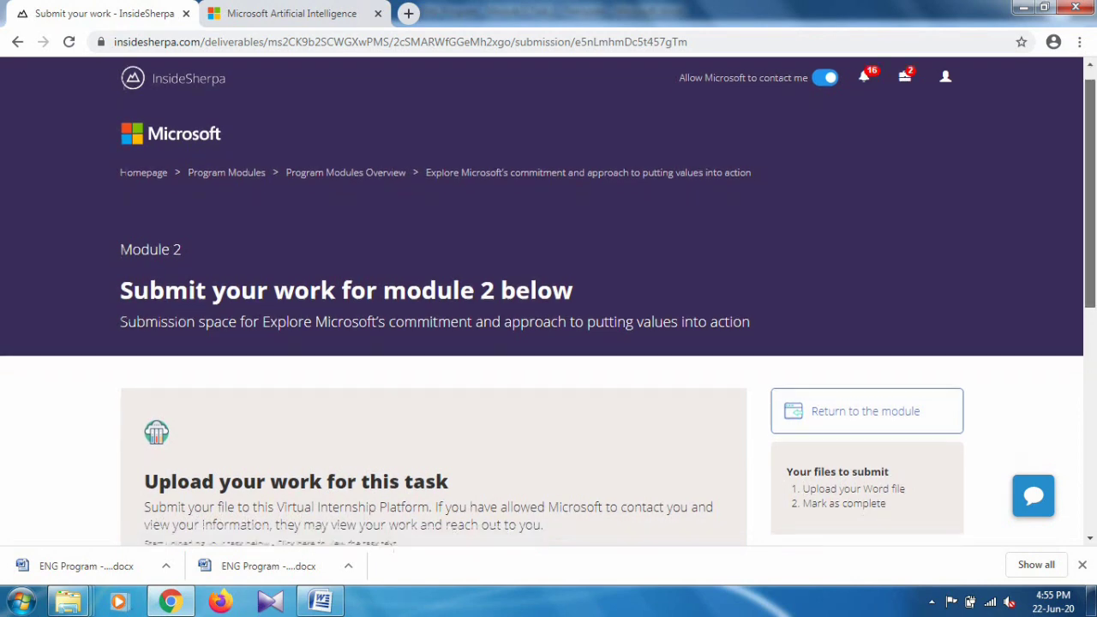
scroll(548, 300, down, 1)
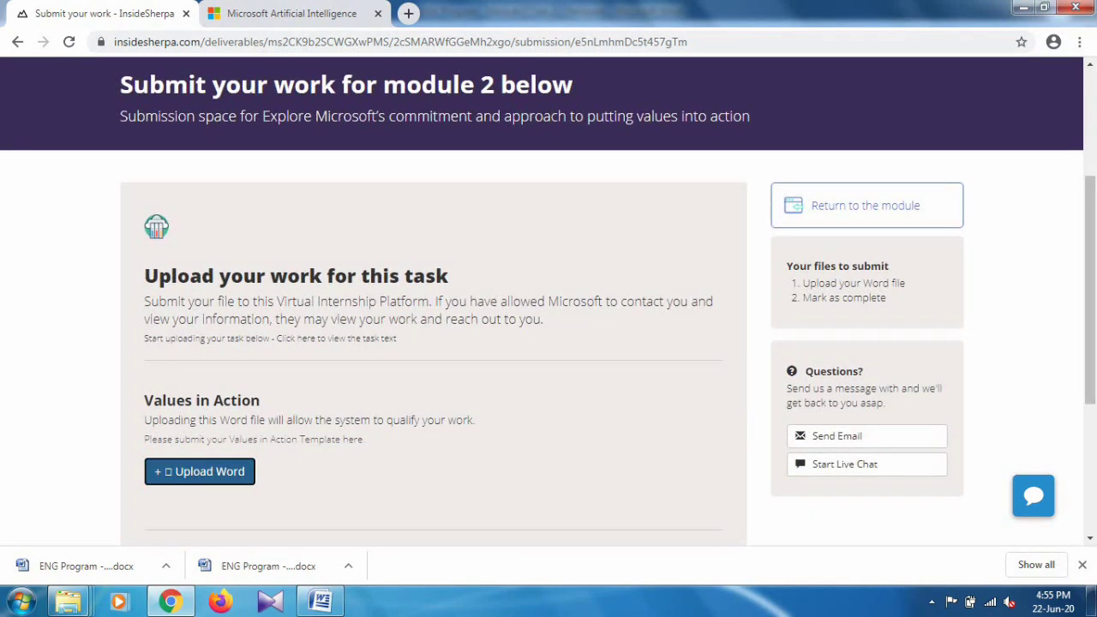
click(199, 472)
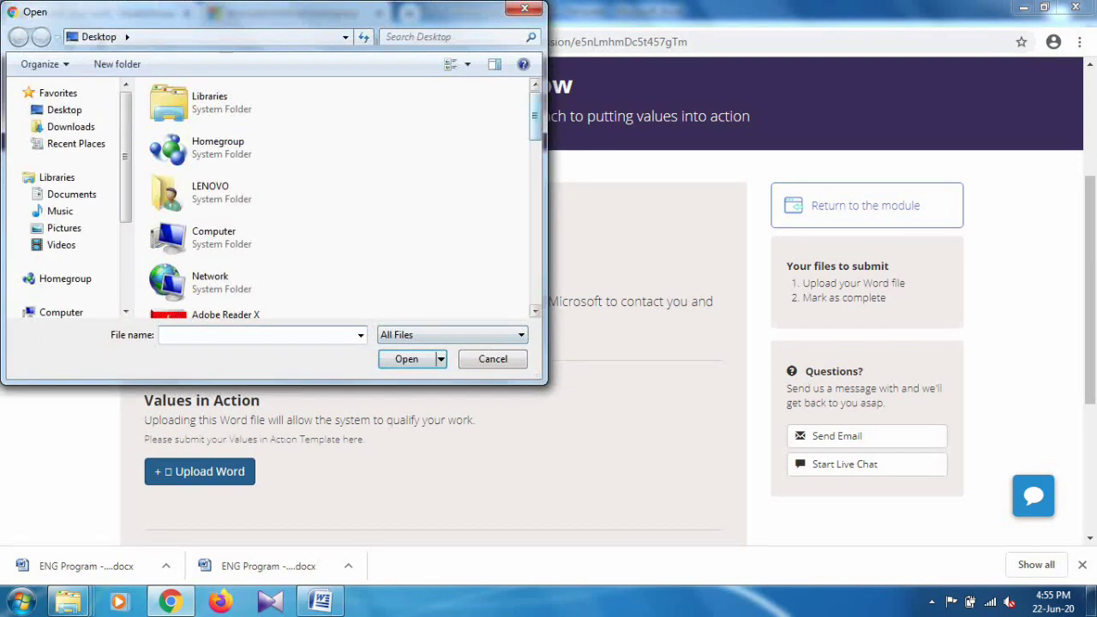
drag(535, 116, 534, 277)
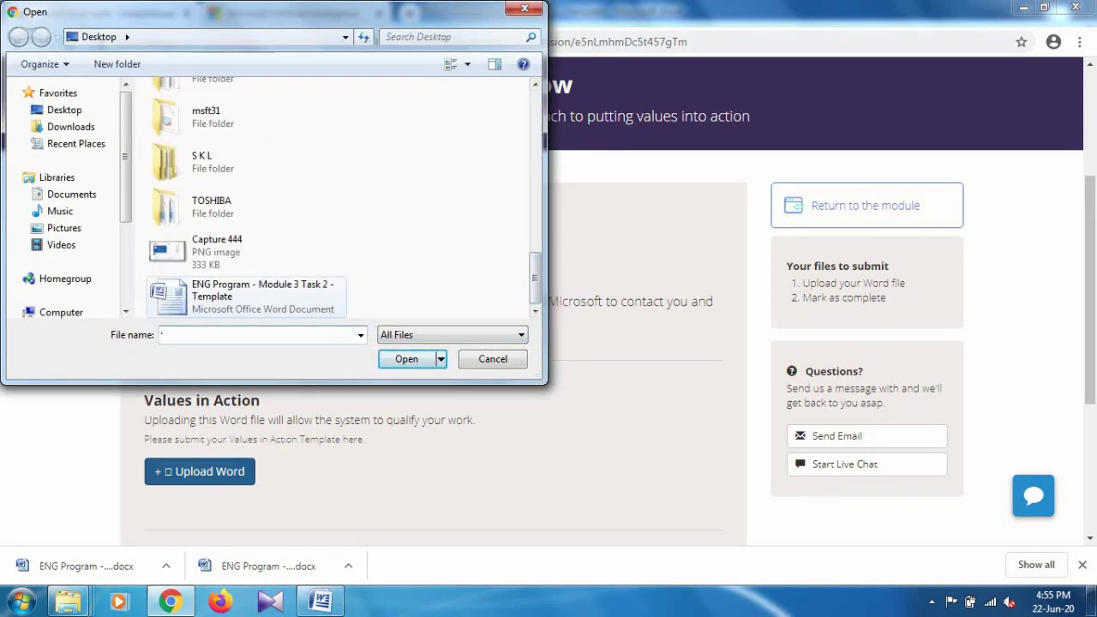
click(246, 297)
click(406, 359)
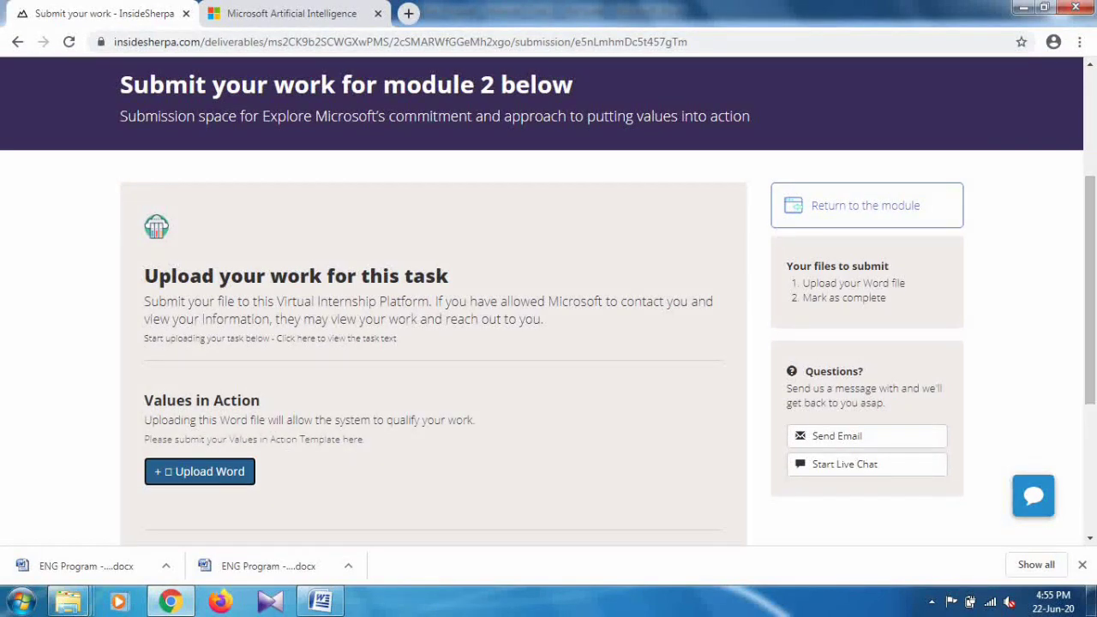
Step: Go to the Submit this work section with the practice attempt option on the module 2 submission page
scroll(549, 300, down, 1)
scroll(549, 300, down, 2)
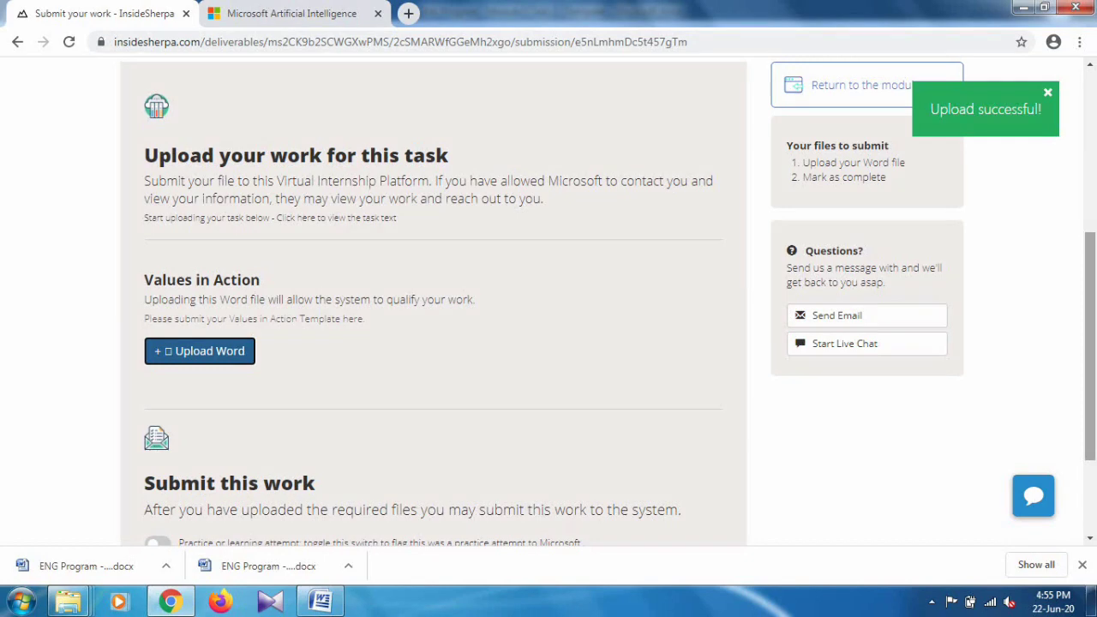
scroll(548, 301, down, 1)
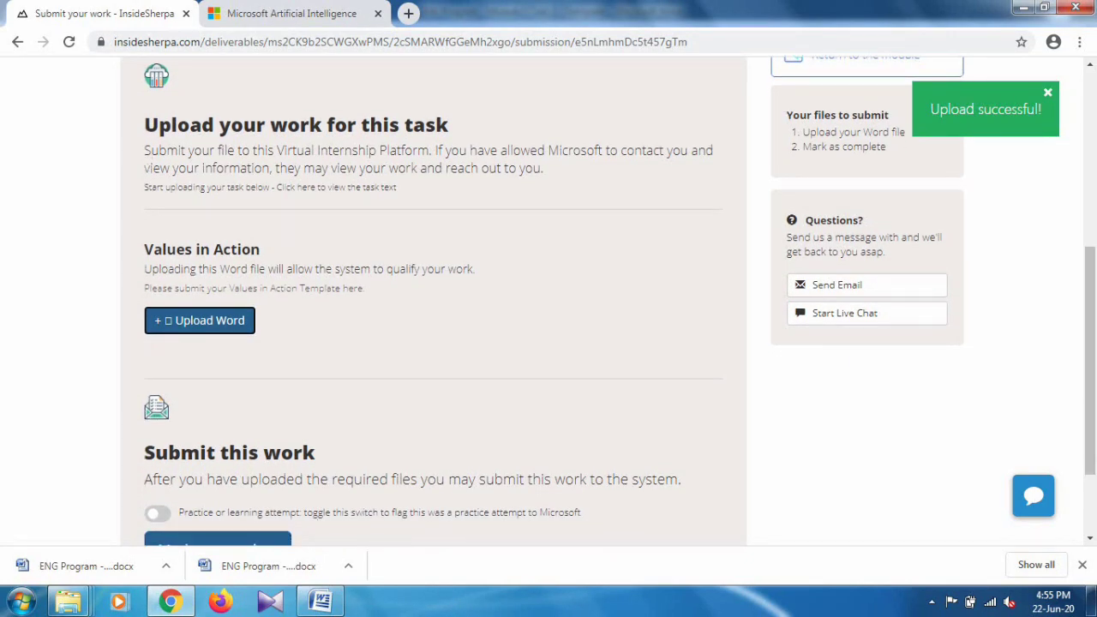